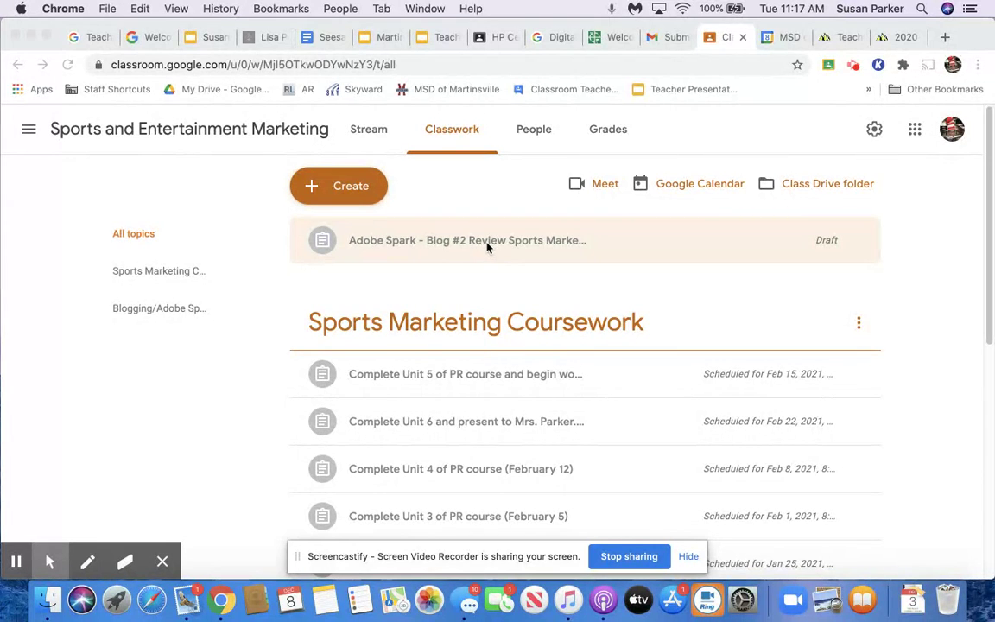
Step: Open the draft assignment "Adobe Spark - Blog #2 Review Sports Marketing site" for editing and look through the classes it can be given to
{"action": "left_click", "coordinate": [486, 247]}
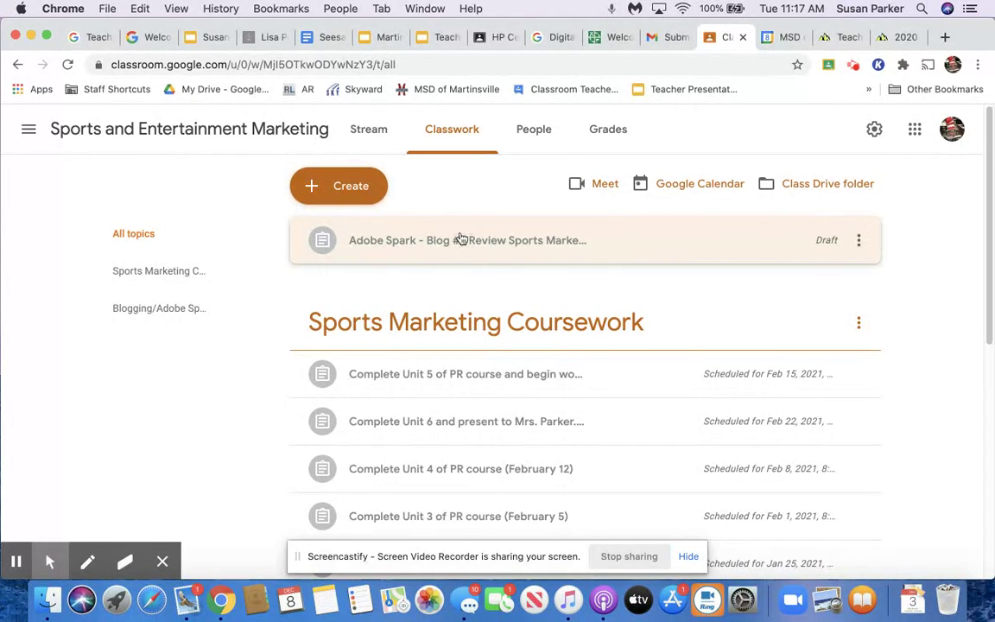
{"action": "left_click", "coordinate": [459, 238]}
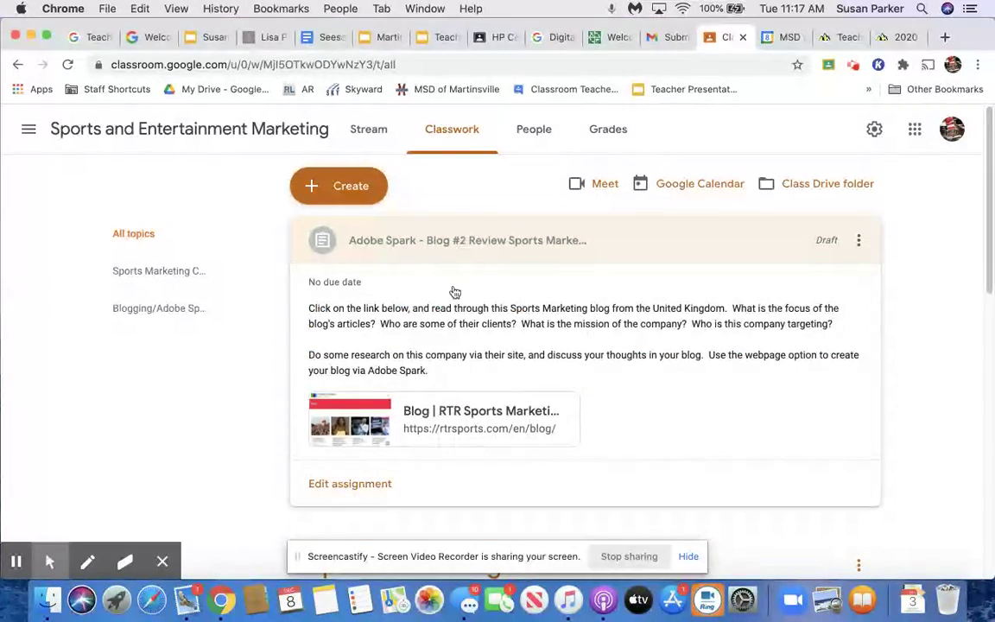
{"action": "left_click", "coordinate": [350, 486]}
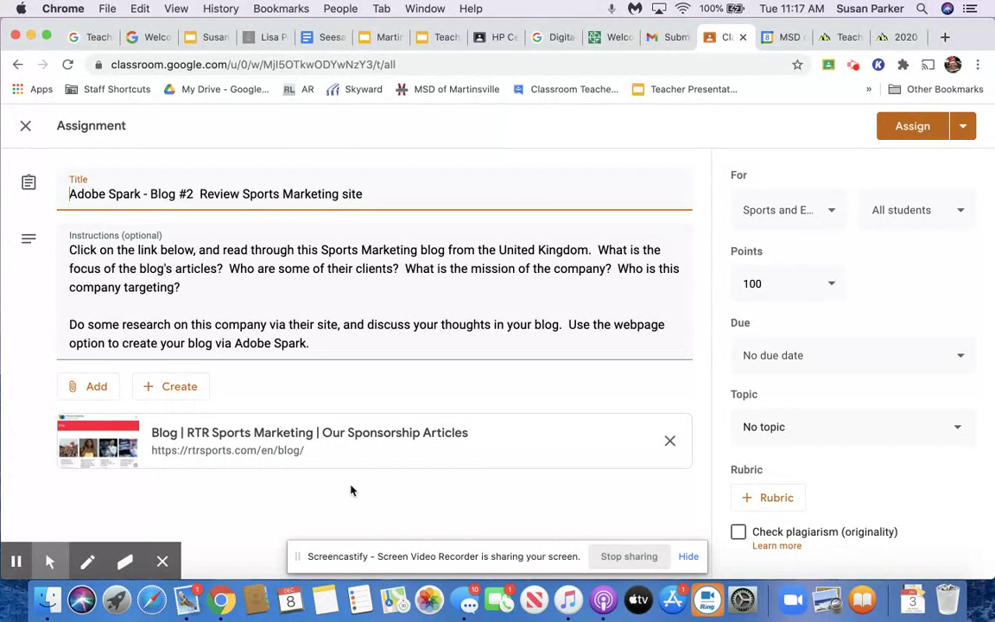
{"action": "left_click", "coordinate": [831, 212]}
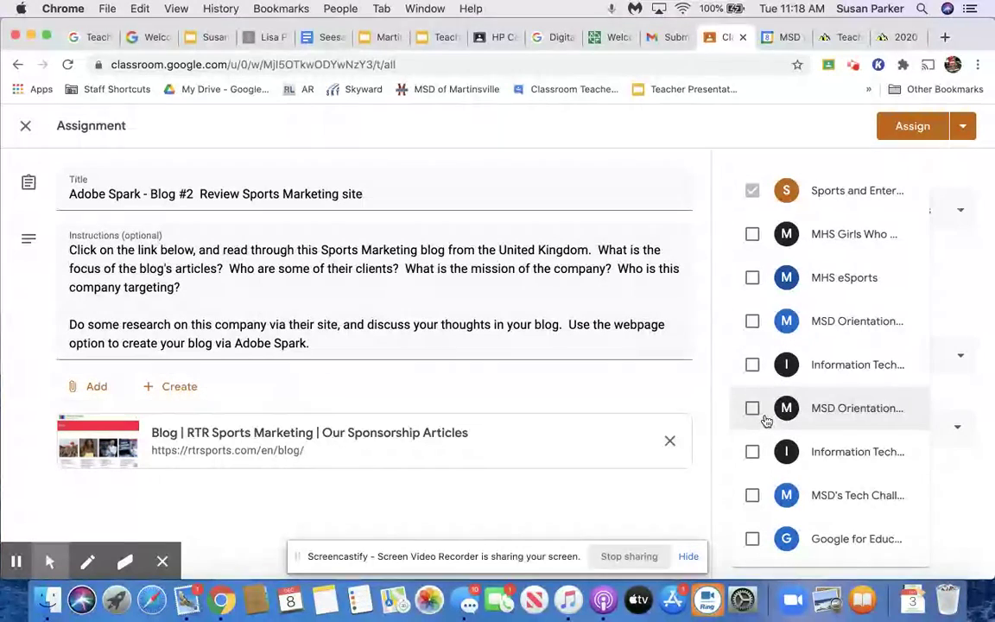
{"action": "left_click", "coordinate": [739, 136]}
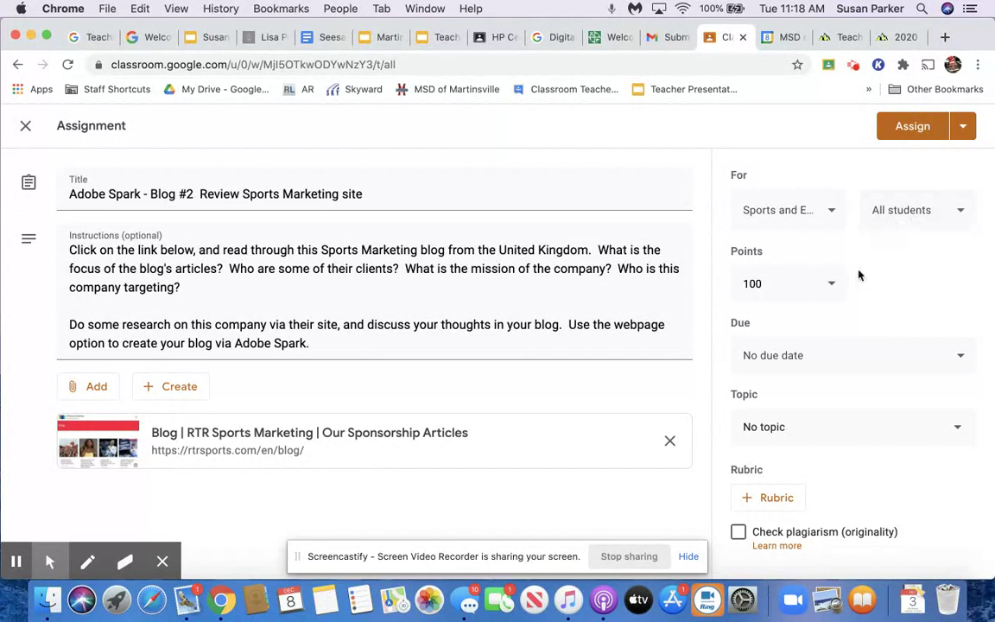
Step: Set the assignment's points to 50
{"action": "left_click", "coordinate": [833, 285]}
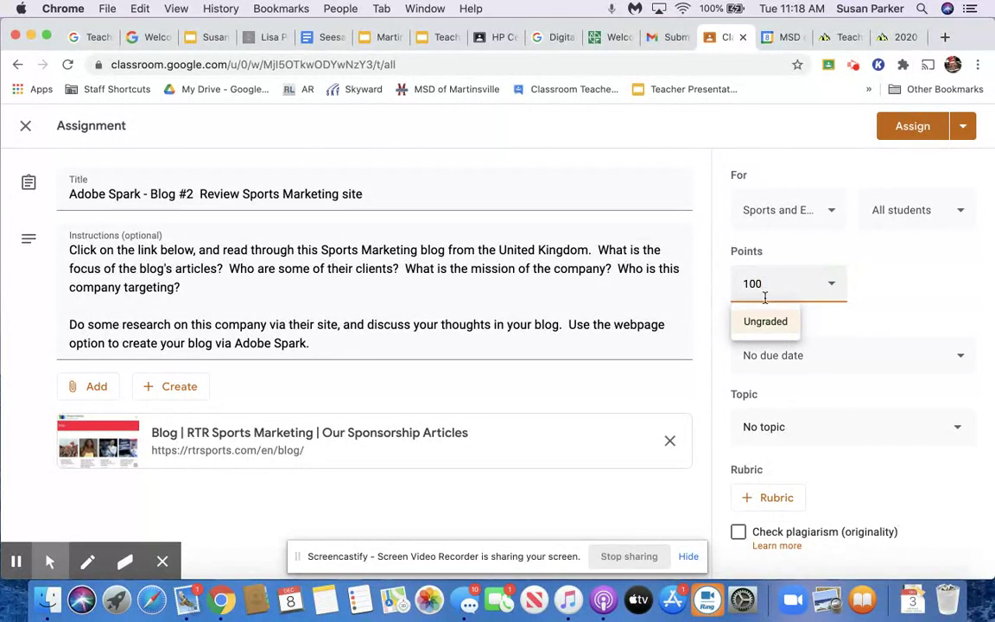
{"action": "key", "text": "BackSpace"}
{"action": "key", "text": "BackSpace"}
{"action": "type", "text": "50"}
{"action": "left_click", "coordinate": [908, 305]}
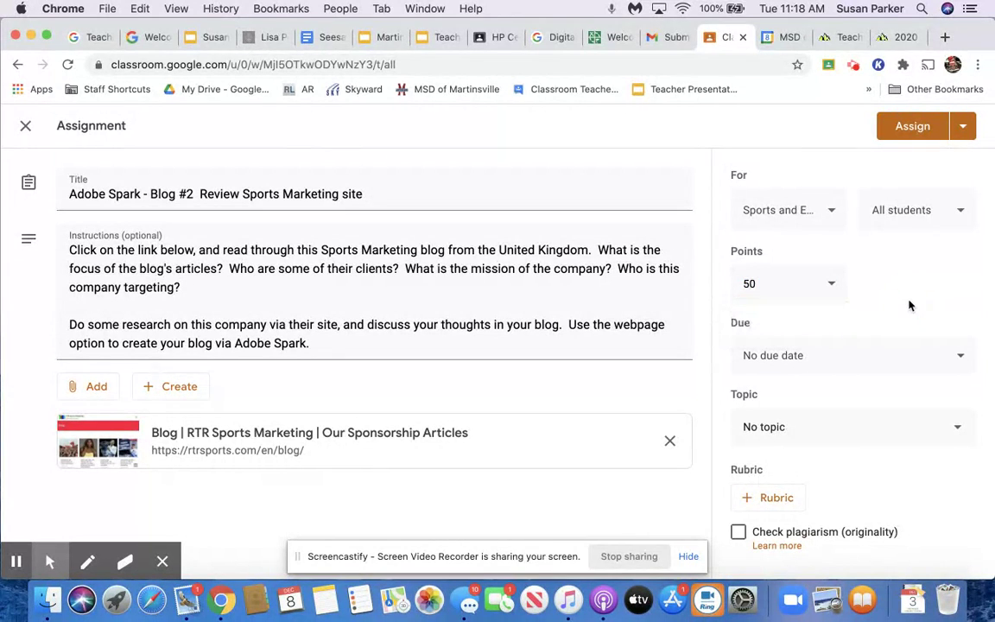
Step: Set the assignment's due date to Dec 11, 2020 with the due time 11:59 PM
{"action": "left_click", "coordinate": [959, 357]}
{"action": "left_click", "coordinate": [833, 412]}
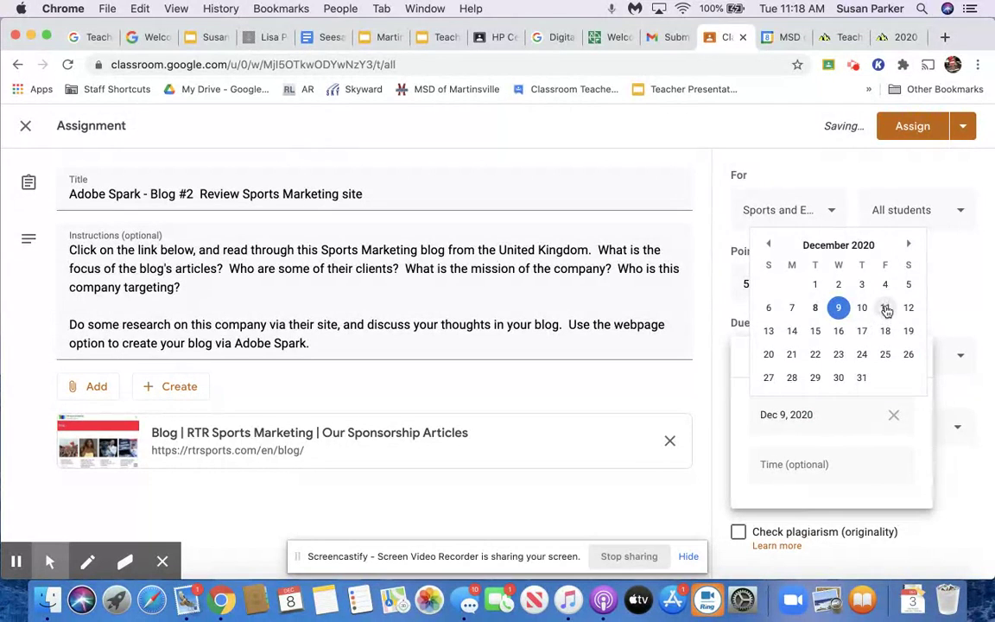
{"action": "left_click", "coordinate": [886, 309]}
{"action": "left_click", "coordinate": [815, 466]}
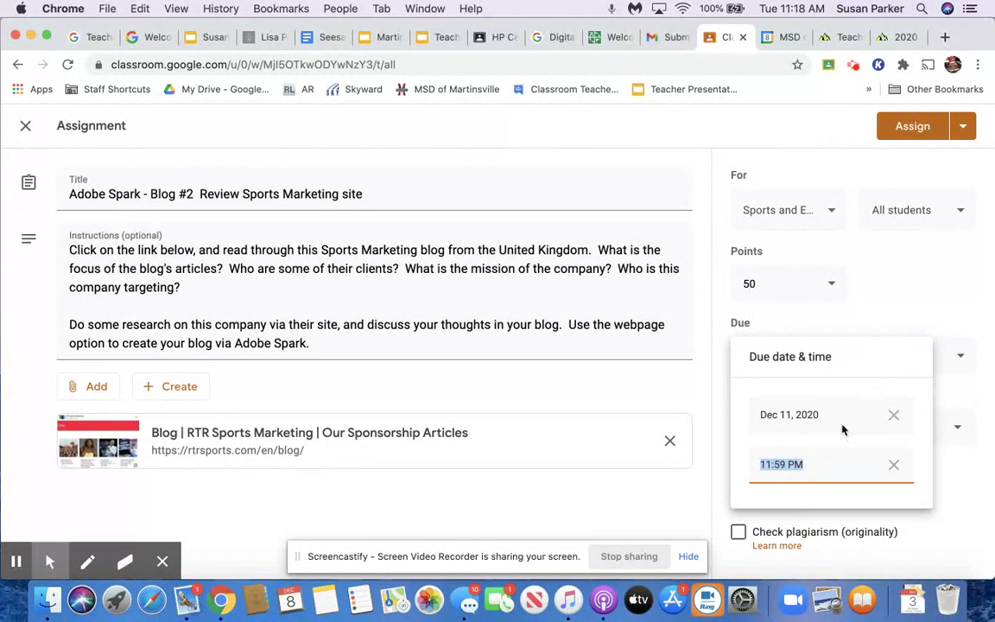
{"action": "left_click", "coordinate": [881, 304]}
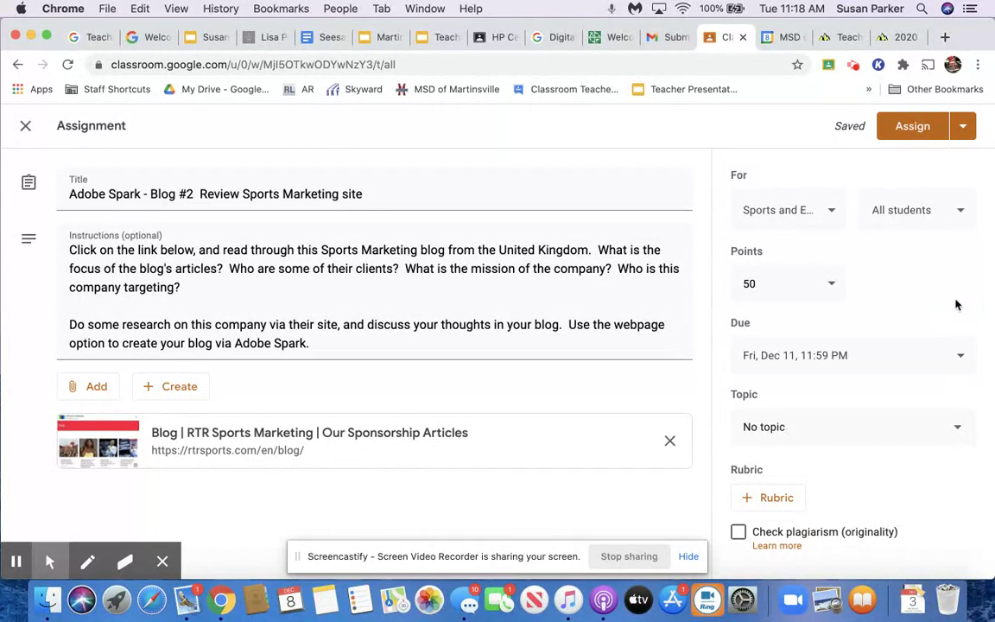
Step: Try to create a new topic named Zoom Links for the assignment
{"action": "right_click", "coordinate": [971, 384]}
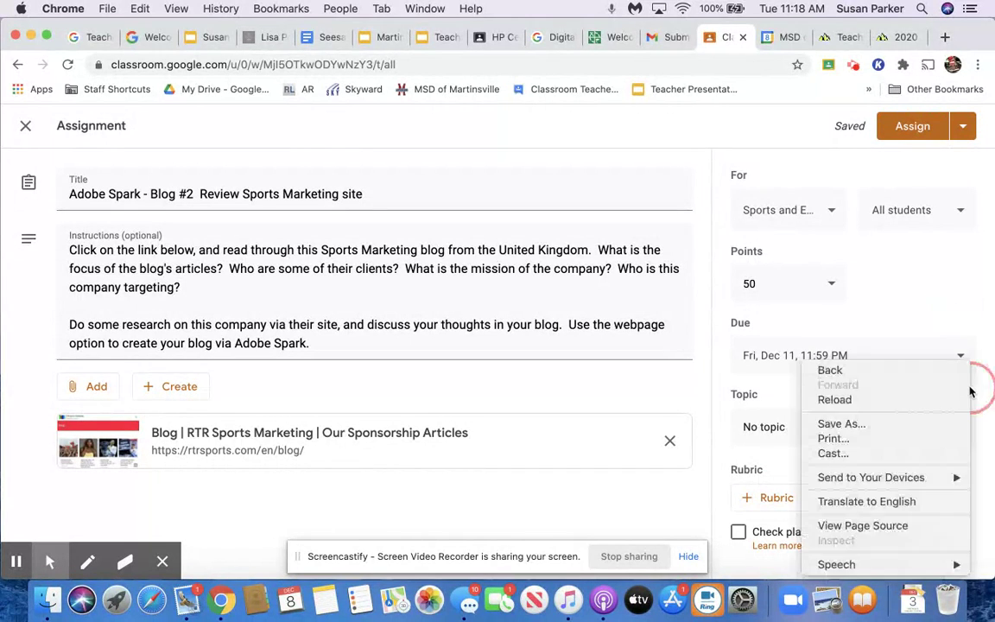
{"action": "left_click", "coordinate": [775, 427]}
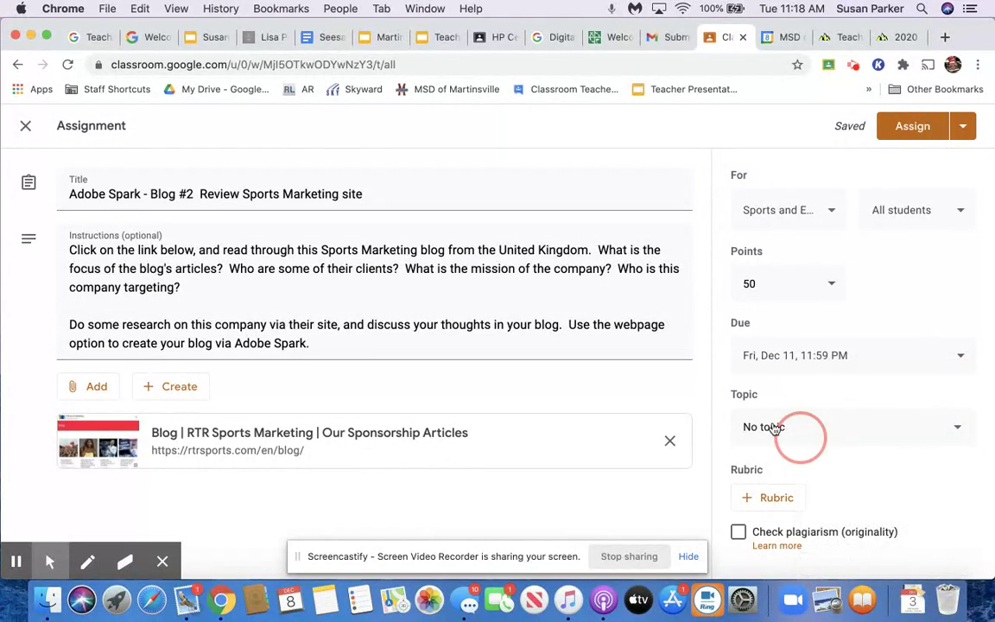
{"action": "left_click", "coordinate": [955, 430]}
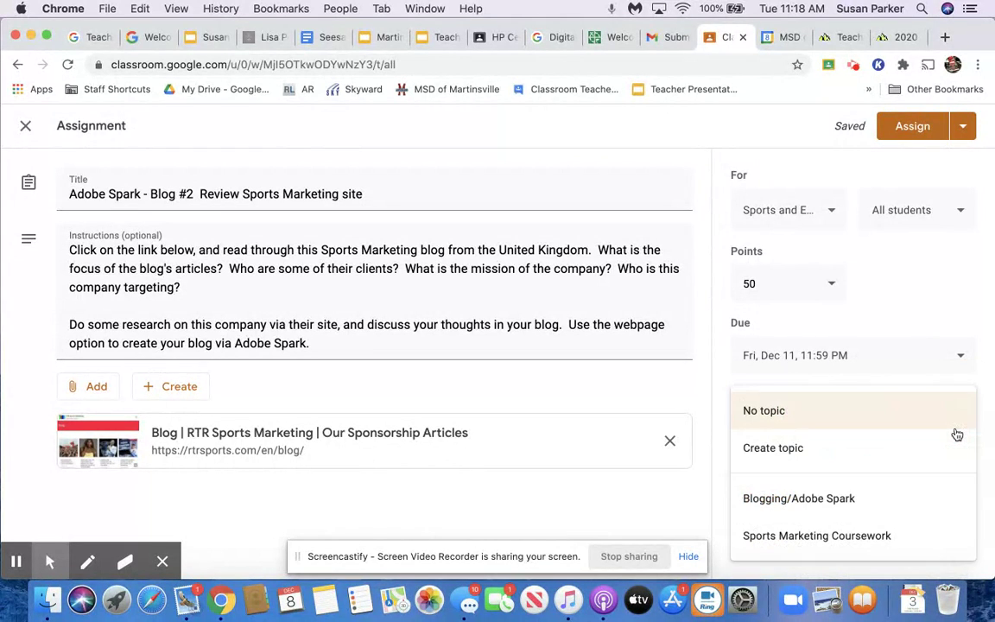
{"action": "left_click", "coordinate": [794, 449]}
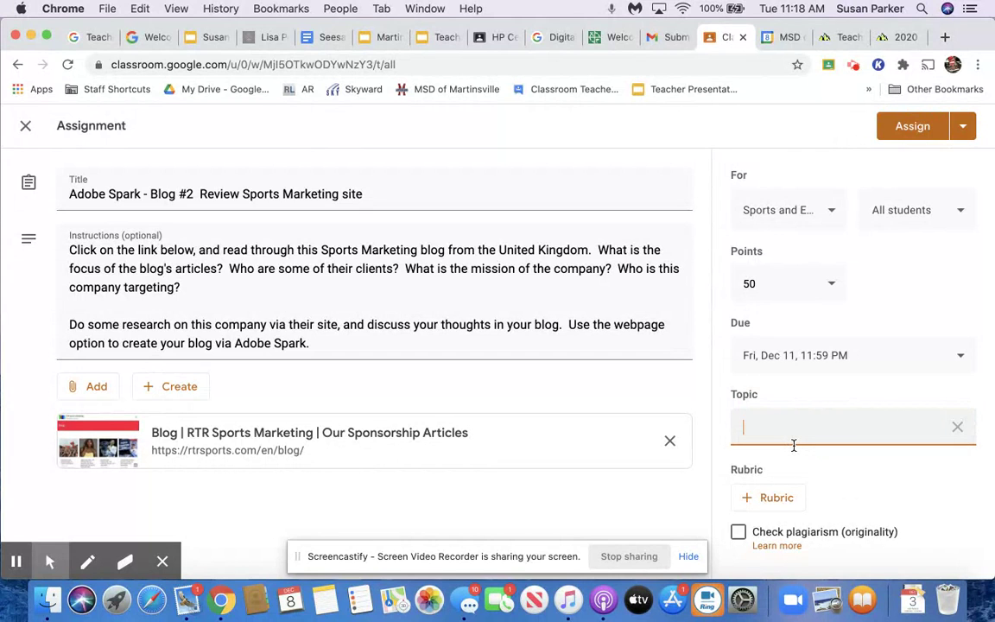
{"action": "type", "text": "Zoom Links"}
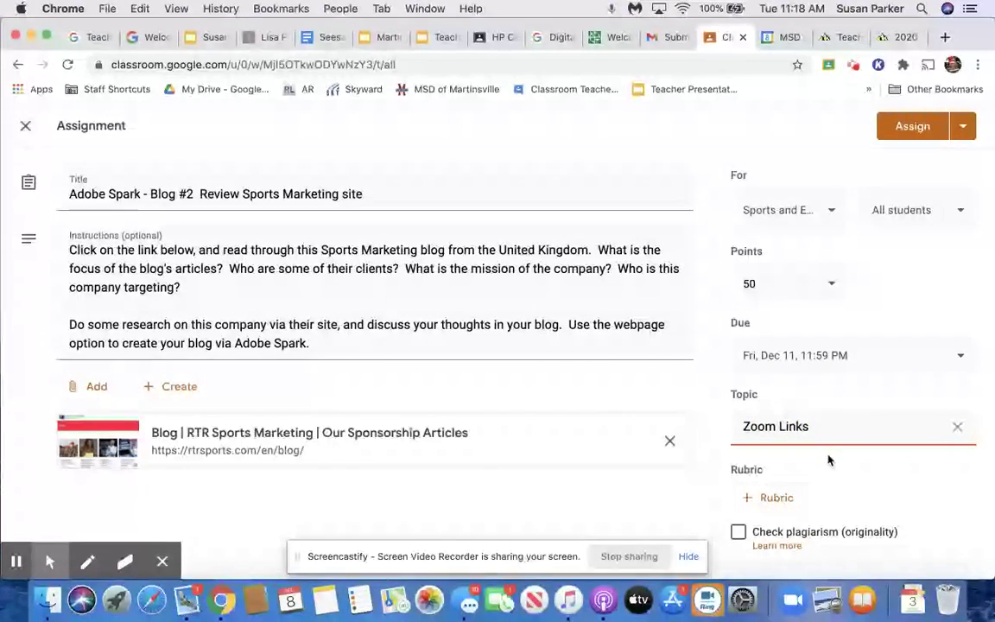
Step: Erase the Zoom Links text from the assignment's new topic name
{"action": "key", "text": "BackSpace"}
{"action": "key", "text": "BackSpace"}
{"action": "key", "text": "BackSpace"}
{"action": "key", "text": "BackSpace"}
{"action": "key", "text": "BackSpace"}
{"action": "key", "text": "BackSpace"}
{"action": "key", "text": "BackSpace"}
{"action": "key", "text": "BackSpace"}
{"action": "key", "text": "BackSpace"}
{"action": "key", "text": "BackSpace"}
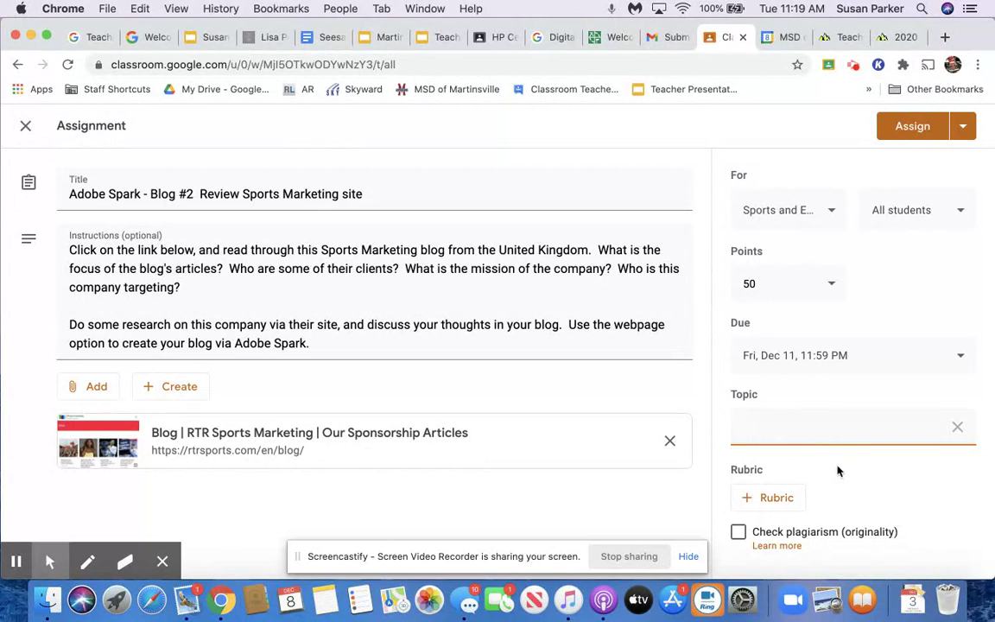
Step: Cancel creating a new topic and file the assignment under the existing topic Blogging/Adobe Spark
{"action": "left_click", "coordinate": [955, 429]}
{"action": "left_click", "coordinate": [959, 428]}
{"action": "left_click", "coordinate": [782, 499]}
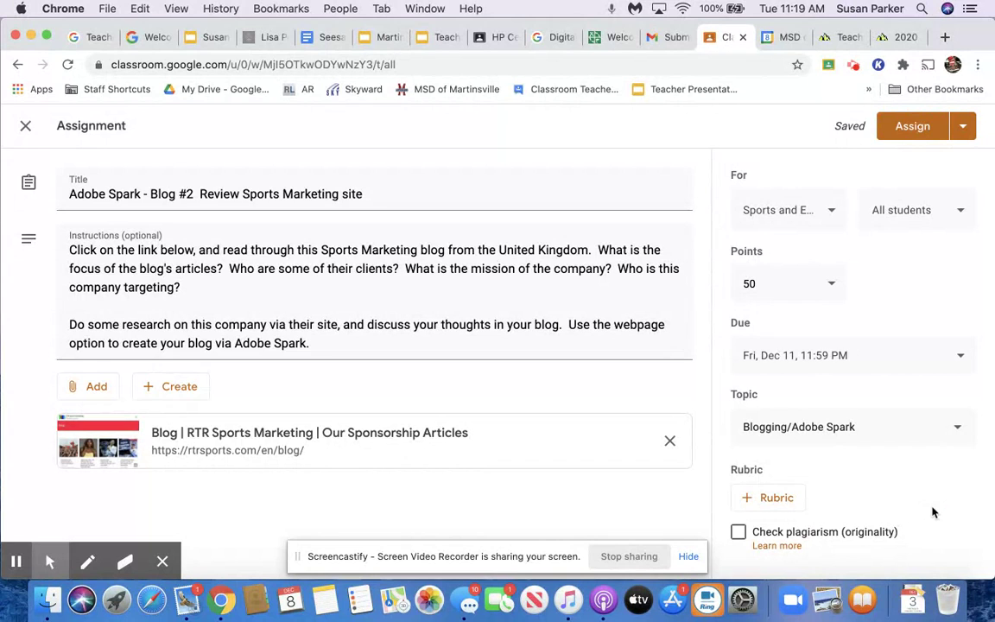
{"action": "left_click", "coordinate": [965, 130]}
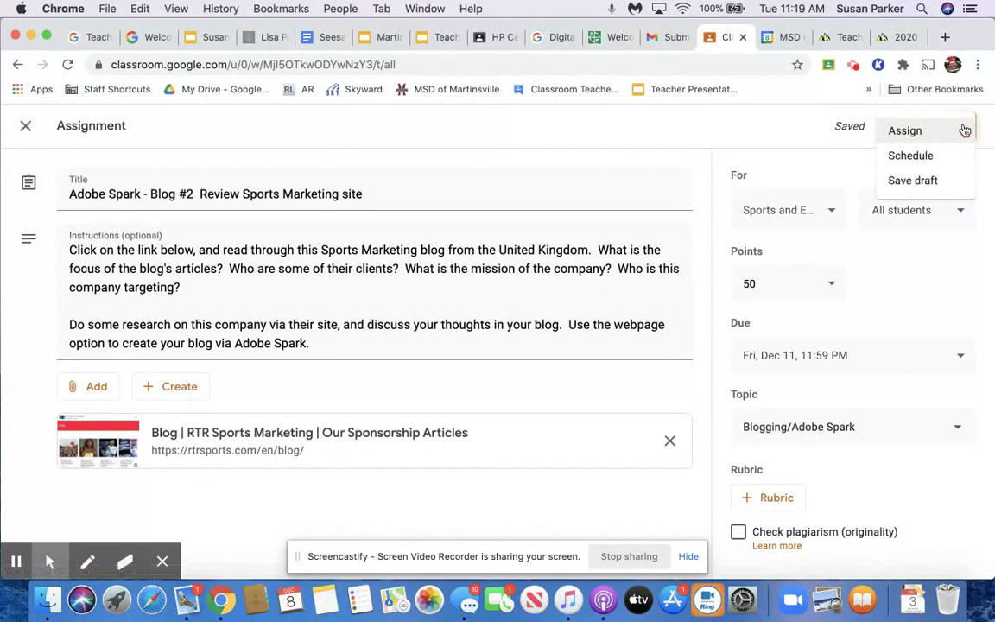
{"action": "left_click", "coordinate": [911, 157]}
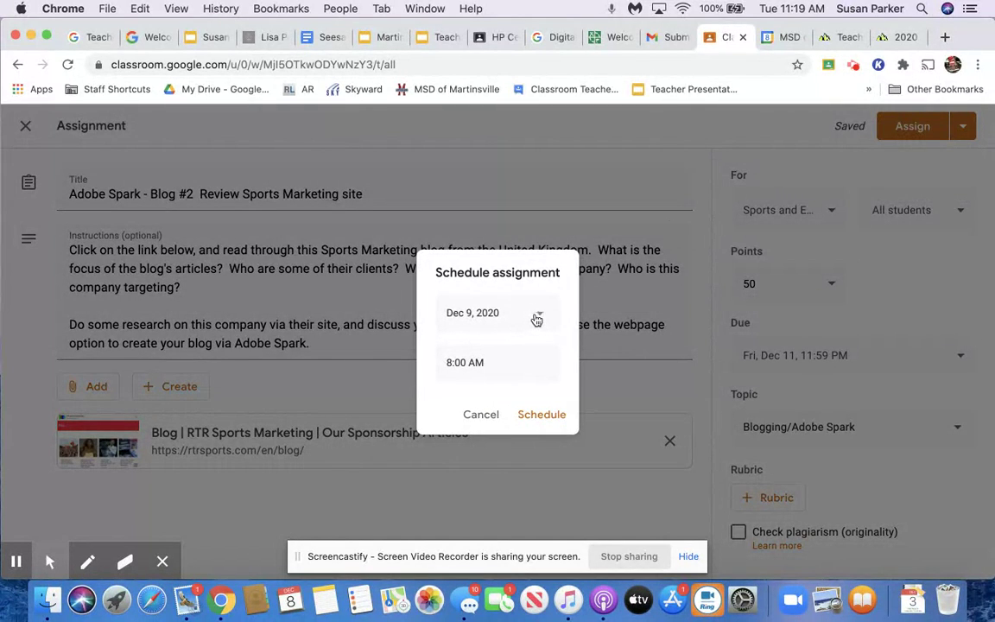
{"action": "left_click", "coordinate": [477, 416]}
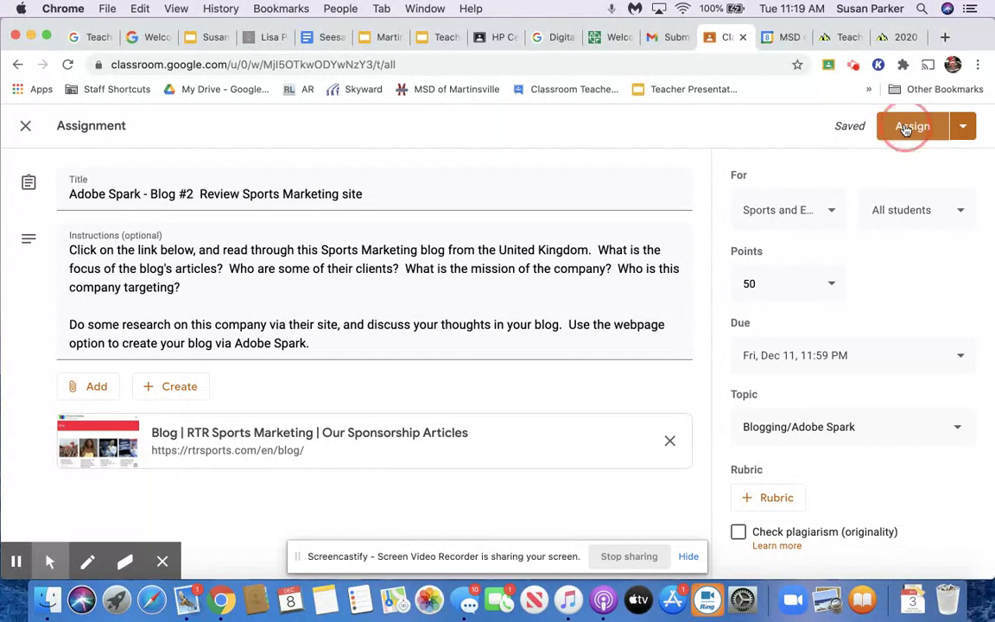
Step: Assign the blog review to the class immediately and check it under the Blogging/Adobe Spark topic in the coursework list
{"action": "left_click", "coordinate": [905, 128]}
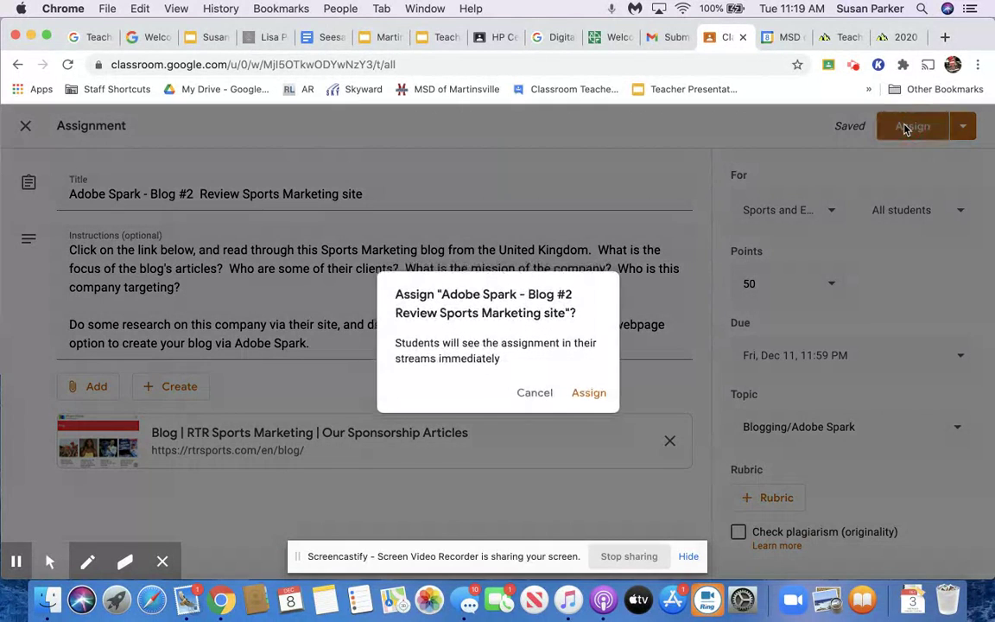
{"action": "left_click", "coordinate": [584, 394]}
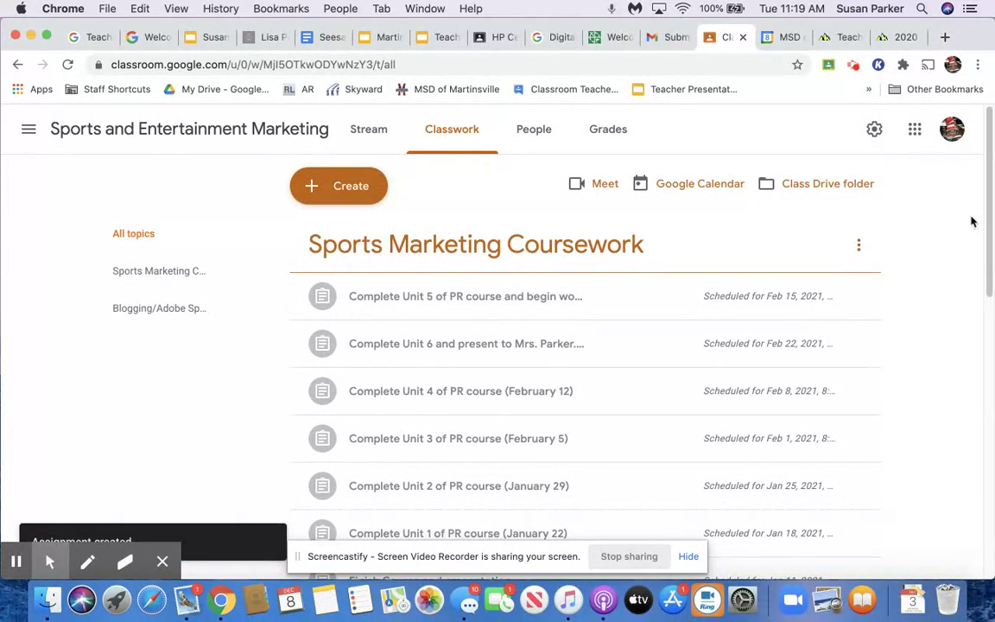
{"action": "left_click_drag", "start_coordinate": [985, 224], "coordinate": [991, 473]}
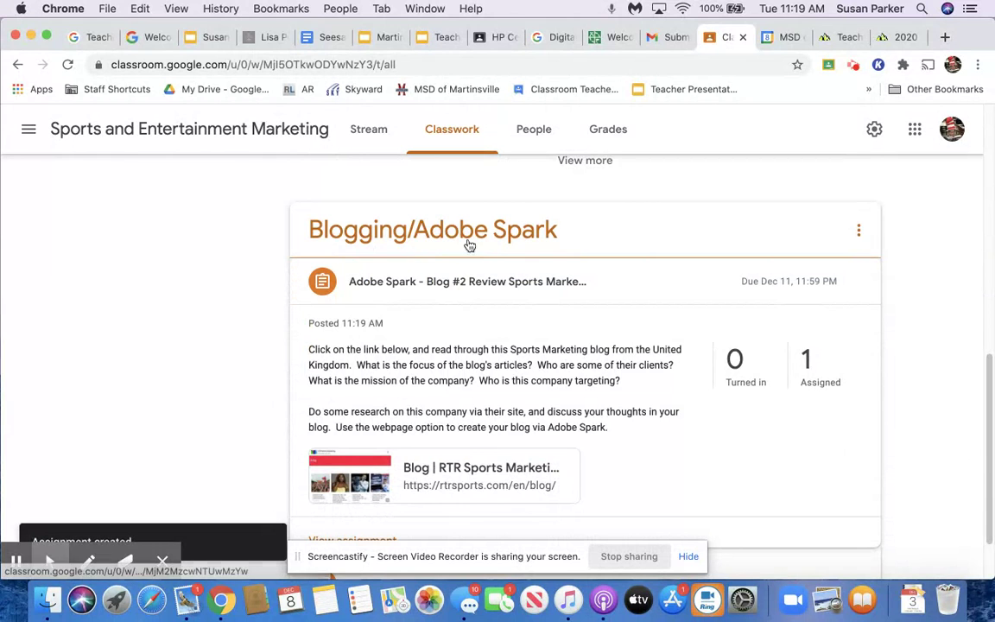
{"action": "scroll", "coordinate": [914, 318], "scroll_direction": "up", "scroll_amount": 10}
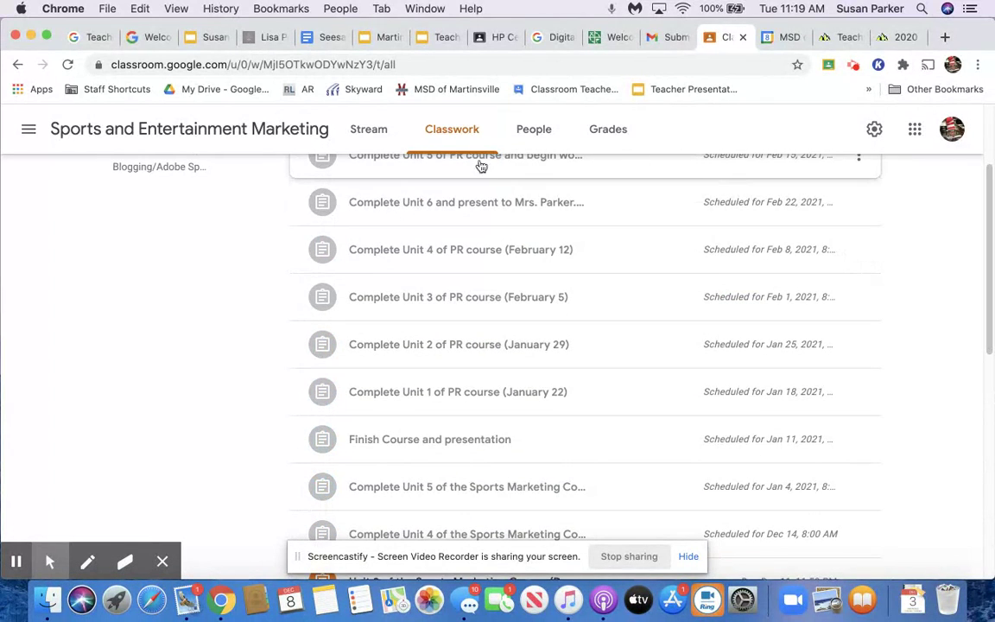
Step: Examine the class Stream for the new assignment's post and its entry among the upcoming work
{"action": "left_click", "coordinate": [364, 130]}
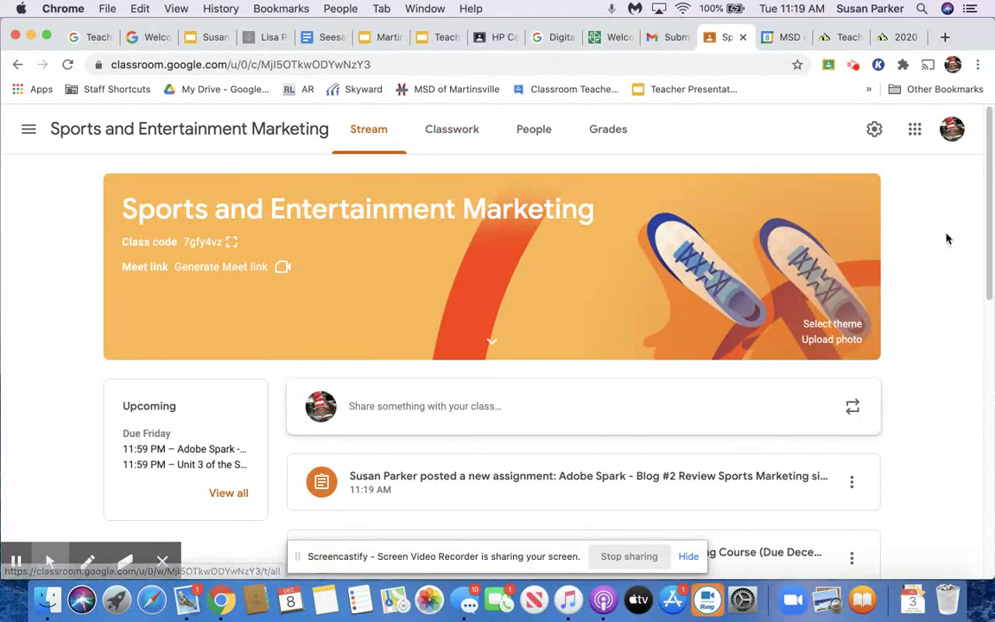
{"action": "left_click_drag", "start_coordinate": [992, 239], "coordinate": [962, 455]}
{"action": "scroll", "coordinate": [962, 455], "scroll_direction": "up", "scroll_amount": 15}
{"action": "scroll", "coordinate": [901, 186], "scroll_direction": "down", "scroll_amount": 3}
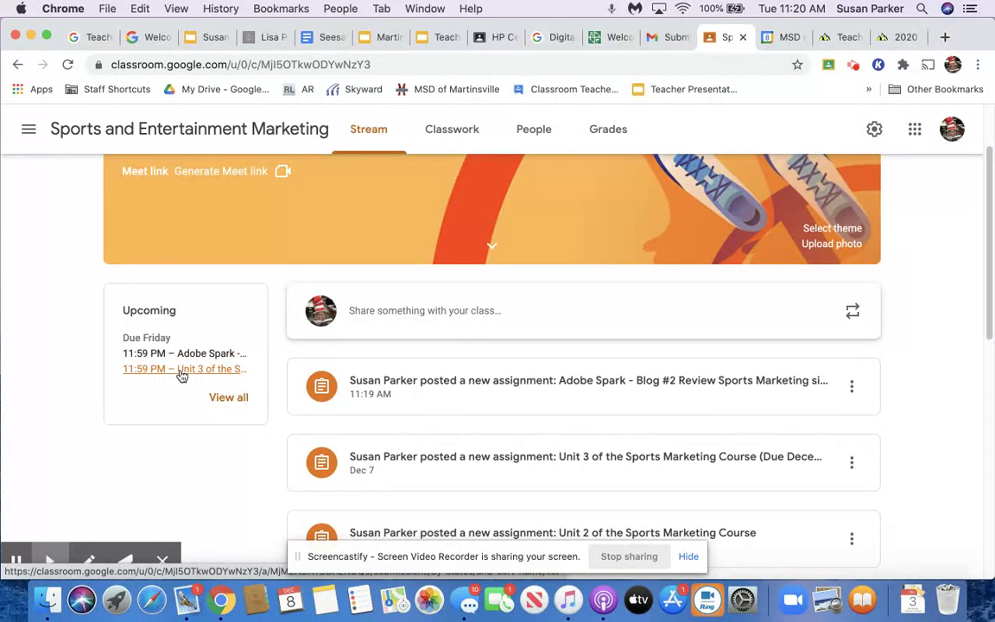
Step: Return to the class's Classwork and show only the Blogging/Adobe Spark topic
{"action": "left_click", "coordinate": [444, 126]}
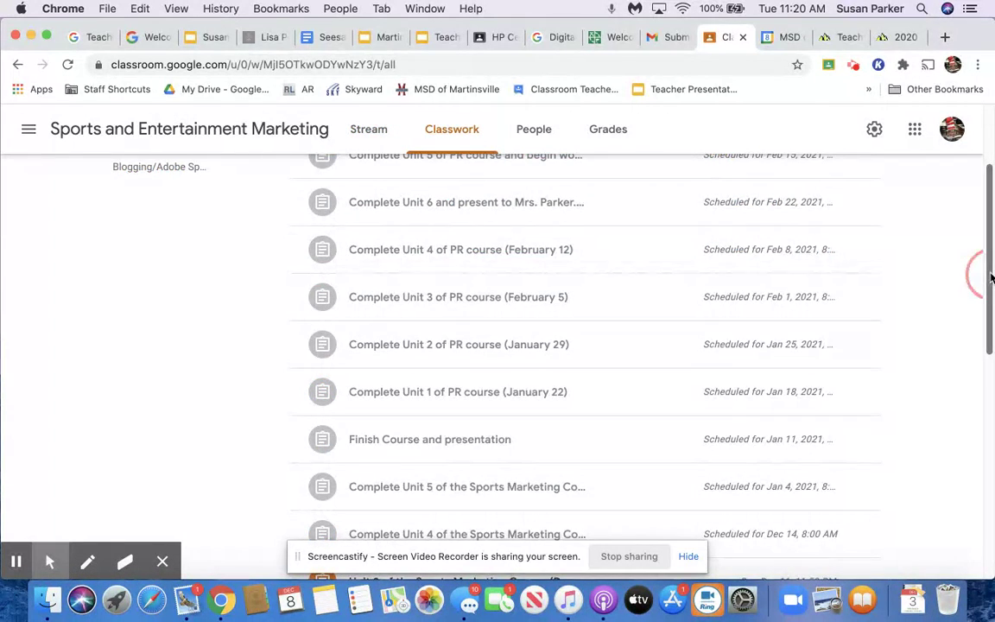
{"action": "scroll", "coordinate": [980, 259], "scroll_direction": "up", "scroll_amount": 2}
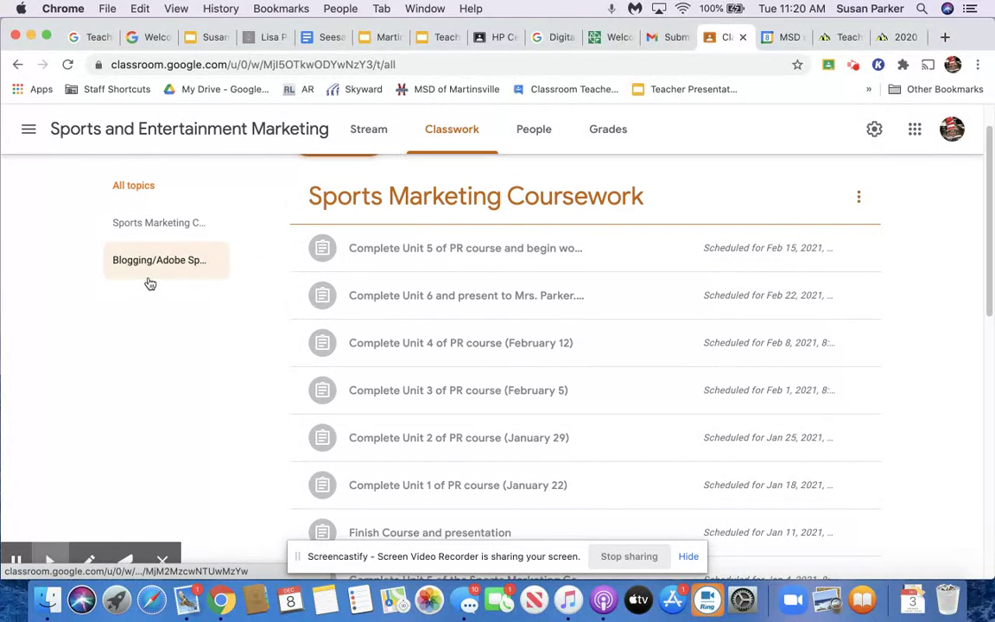
{"action": "left_click", "coordinate": [143, 261]}
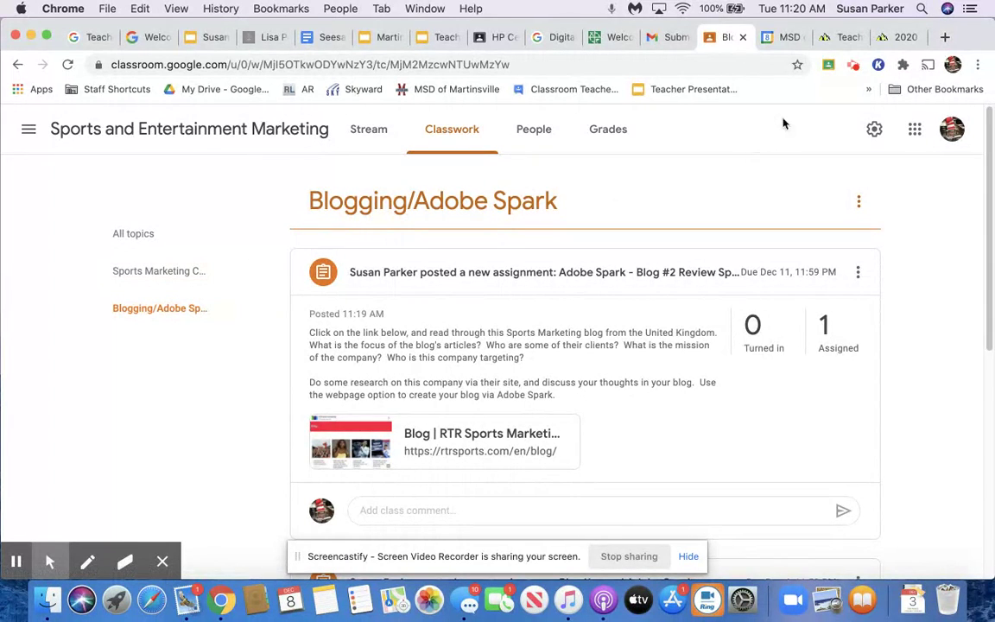
{"action": "left_click", "coordinate": [853, 67]}
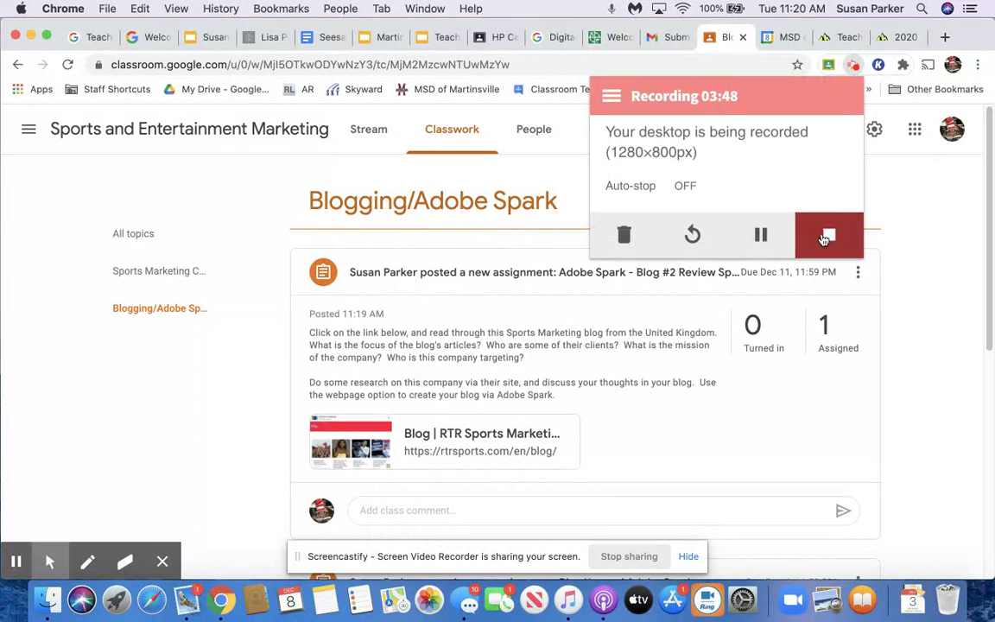